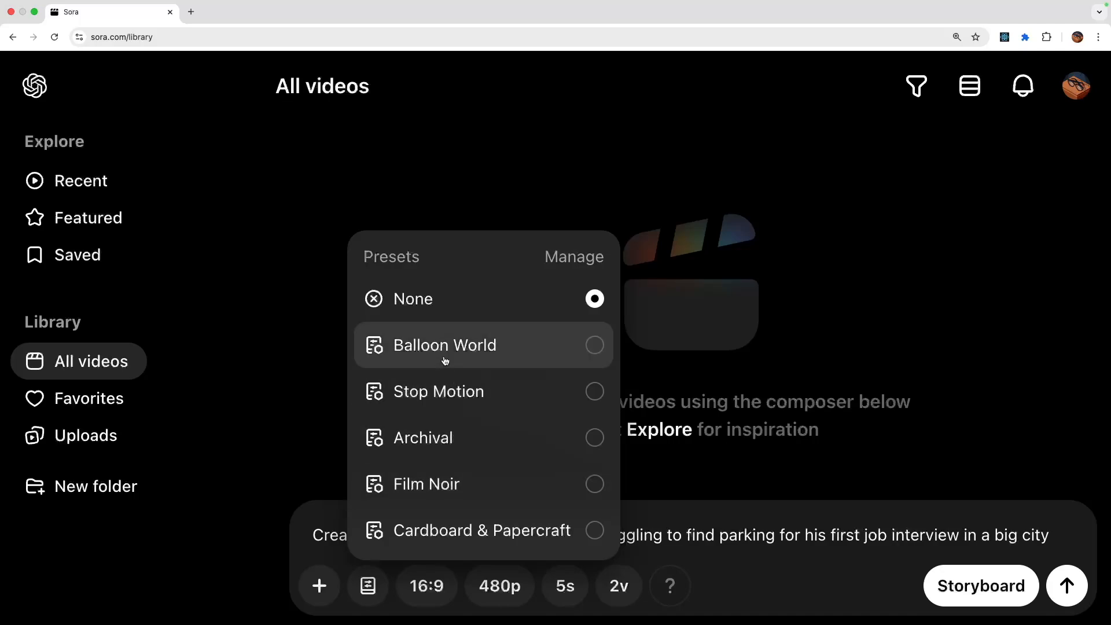
- Review the descriptions of the Balloon World, Stop Motion, Archival, Film Noir and Cardboard & Papercraft presets in the preset manager
left_click(576, 256)
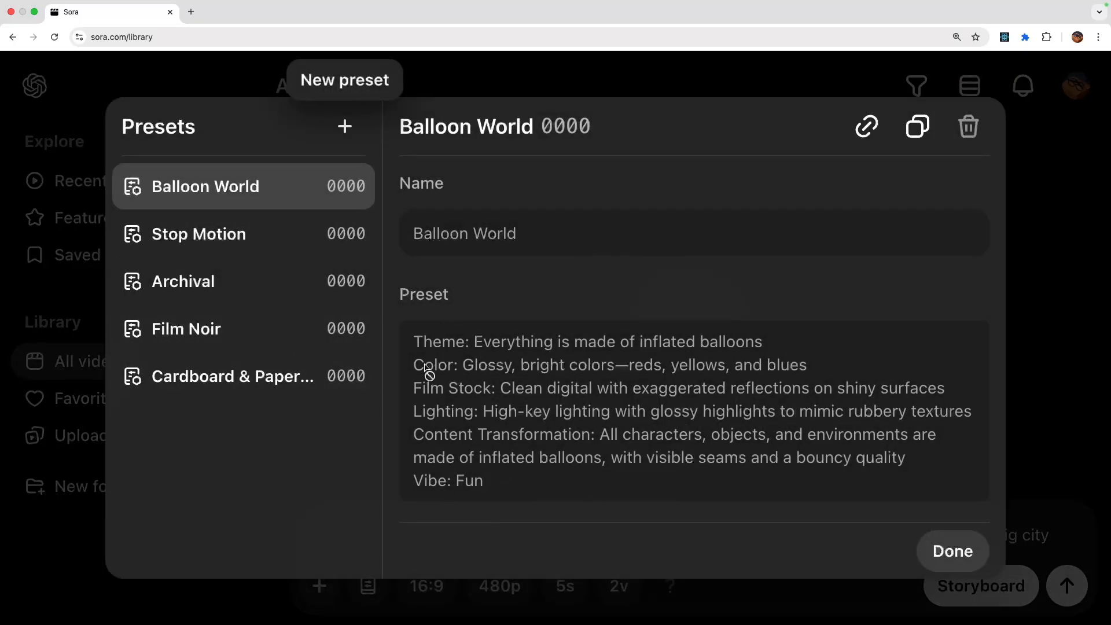
left_click(233, 240)
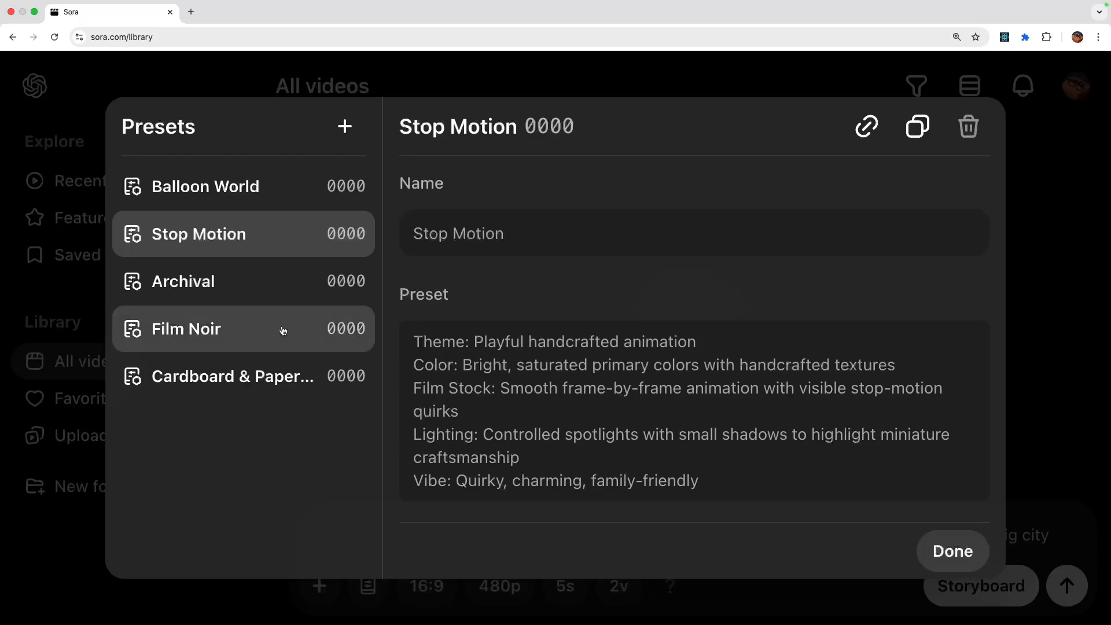
left_click(248, 281)
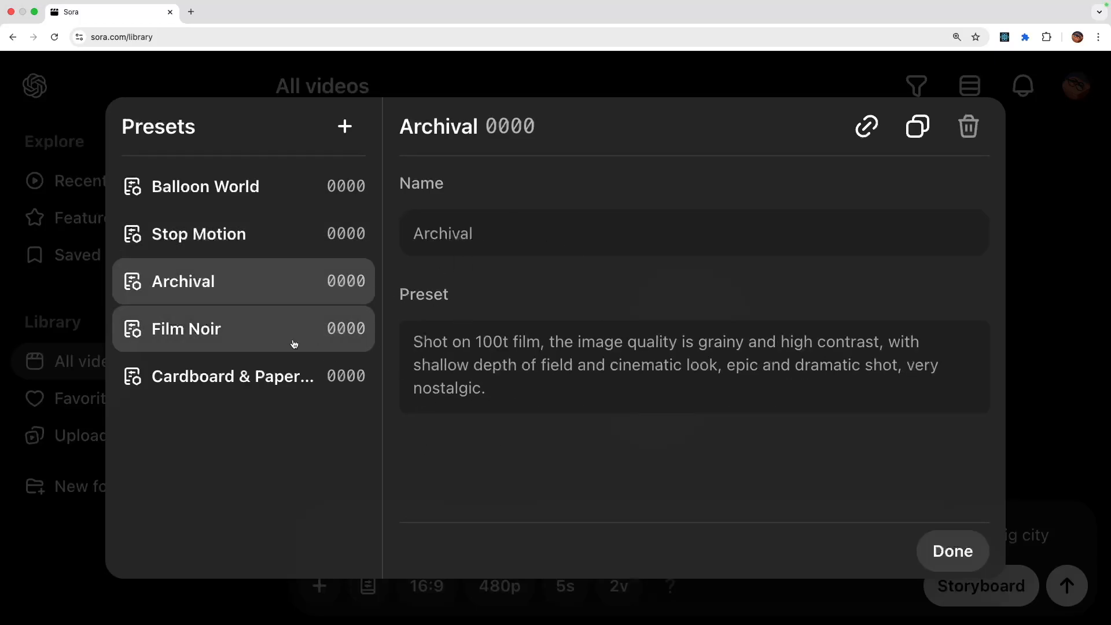
left_click(240, 341)
left_click(265, 376)
scroll(556, 402, "down", 1)
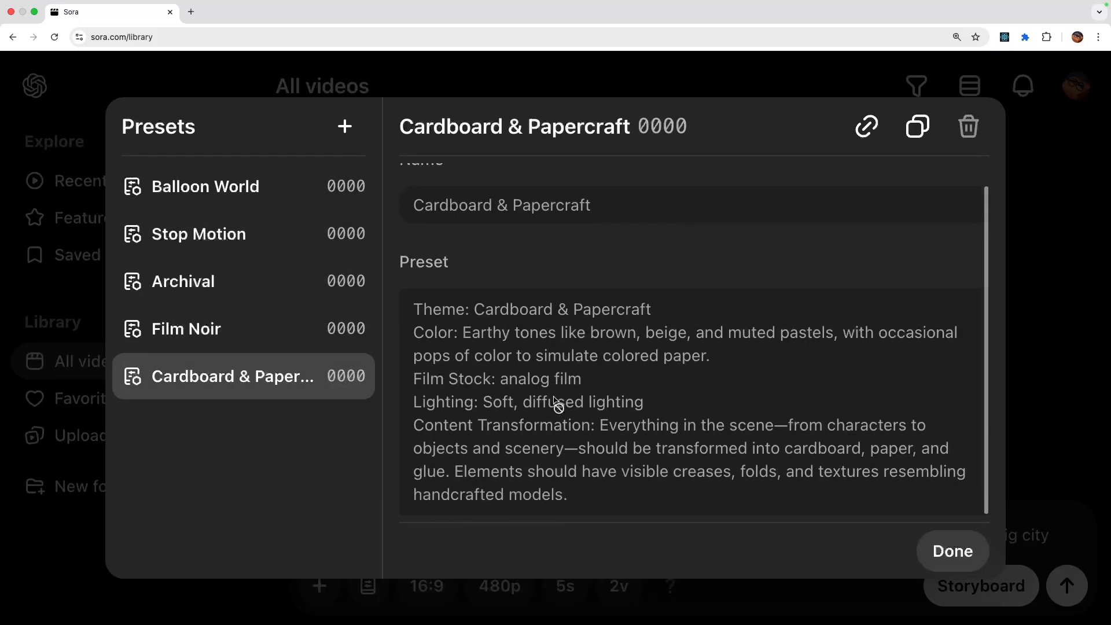
- Copy the link to the Cardboard & Papercraft preset, close the preset manager and leave the prompt's preset at None
left_click(865, 126)
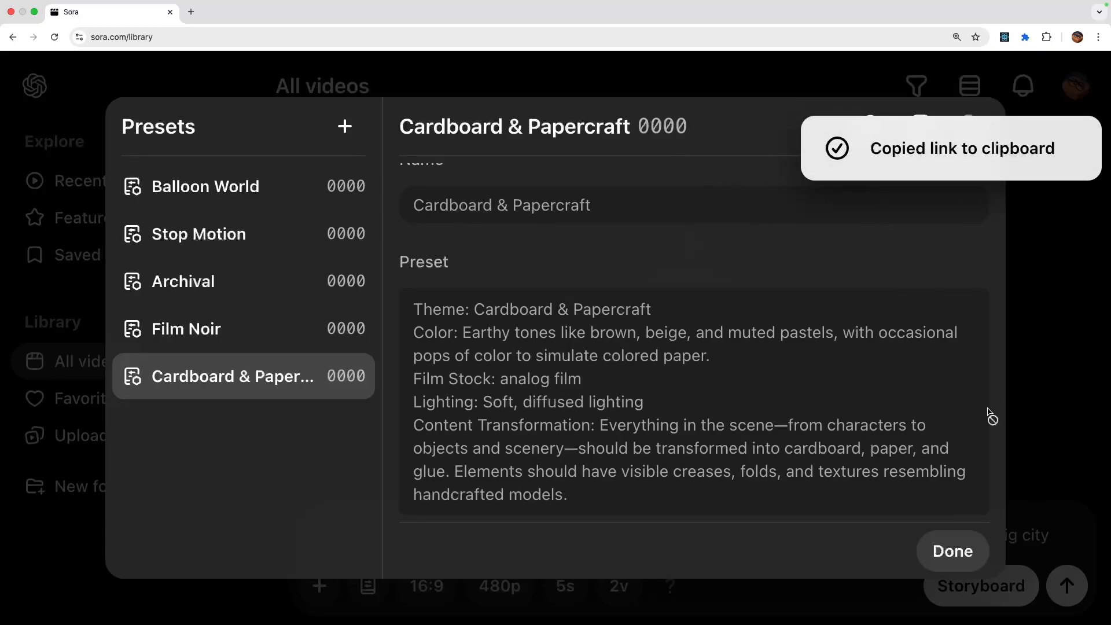
left_click(957, 550)
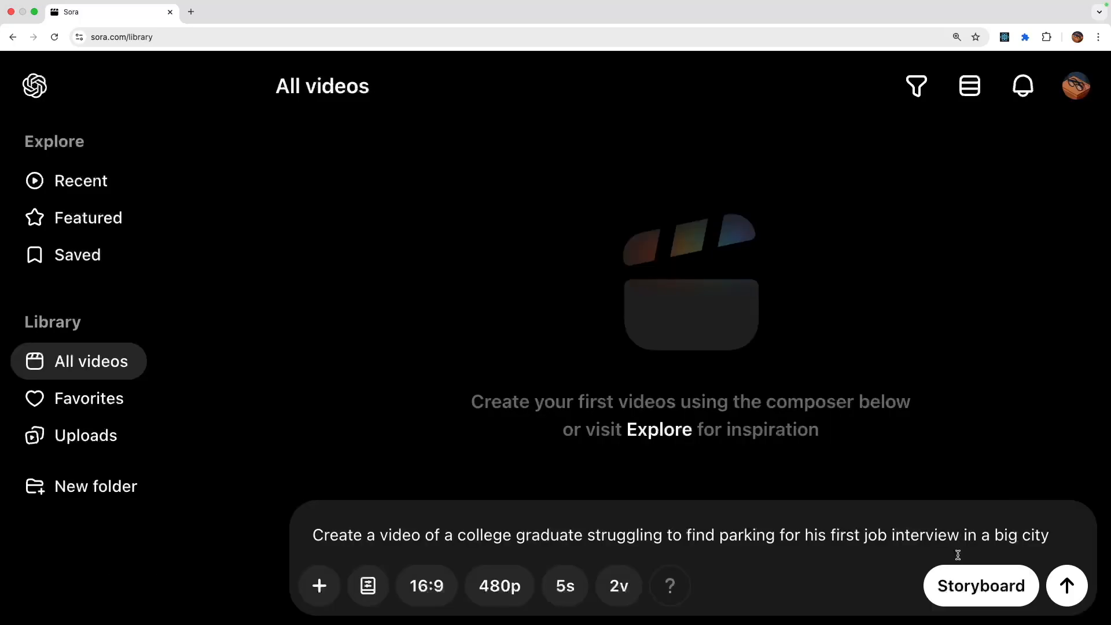
left_click(367, 585)
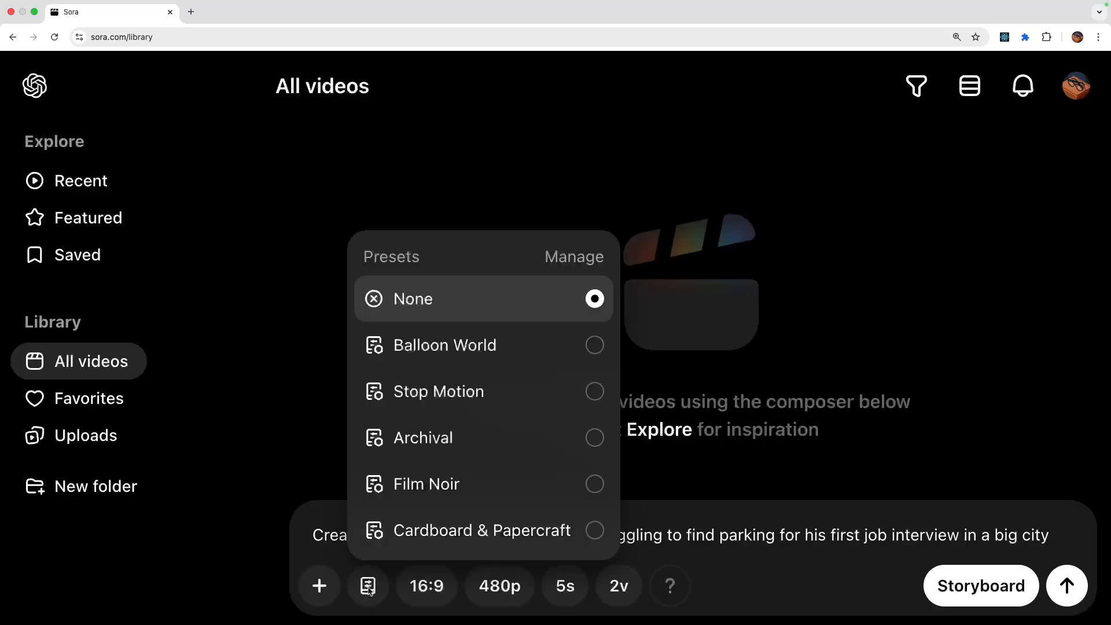
left_click(761, 355)
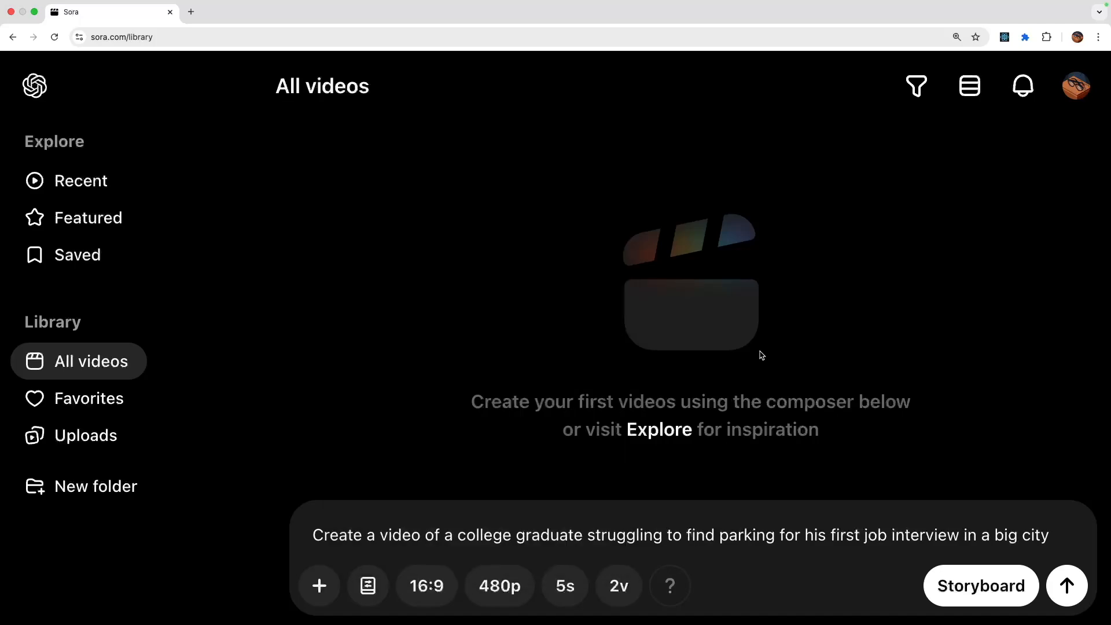
- Check the available aspect ratios and resolutions for the video, keeping 16:9 and 480p
left_click(427, 596)
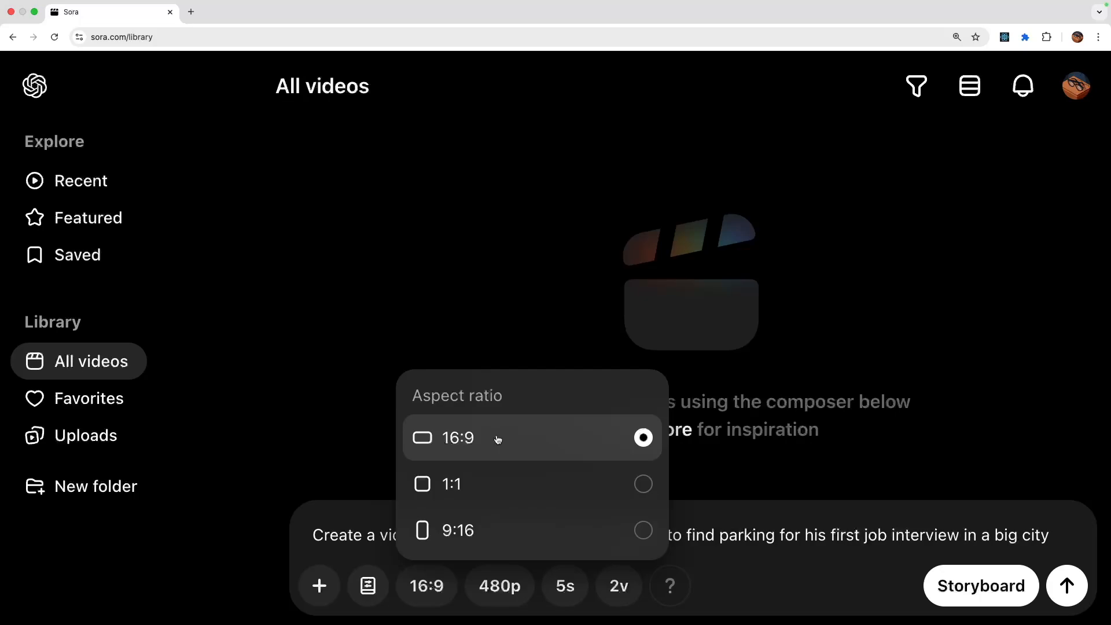
left_click(586, 286)
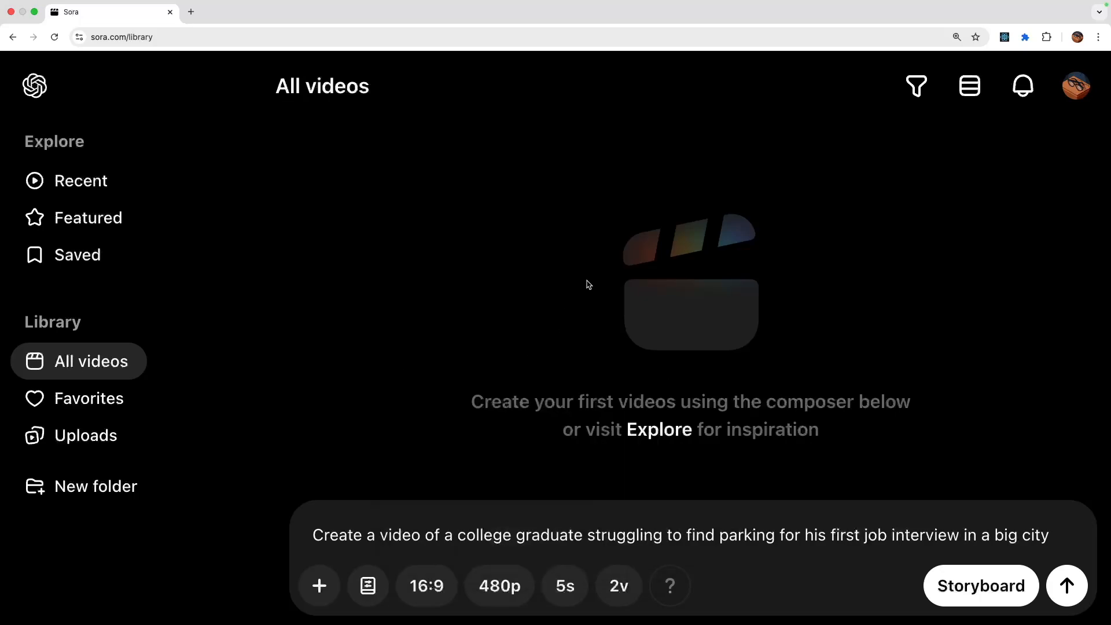
left_click(512, 598)
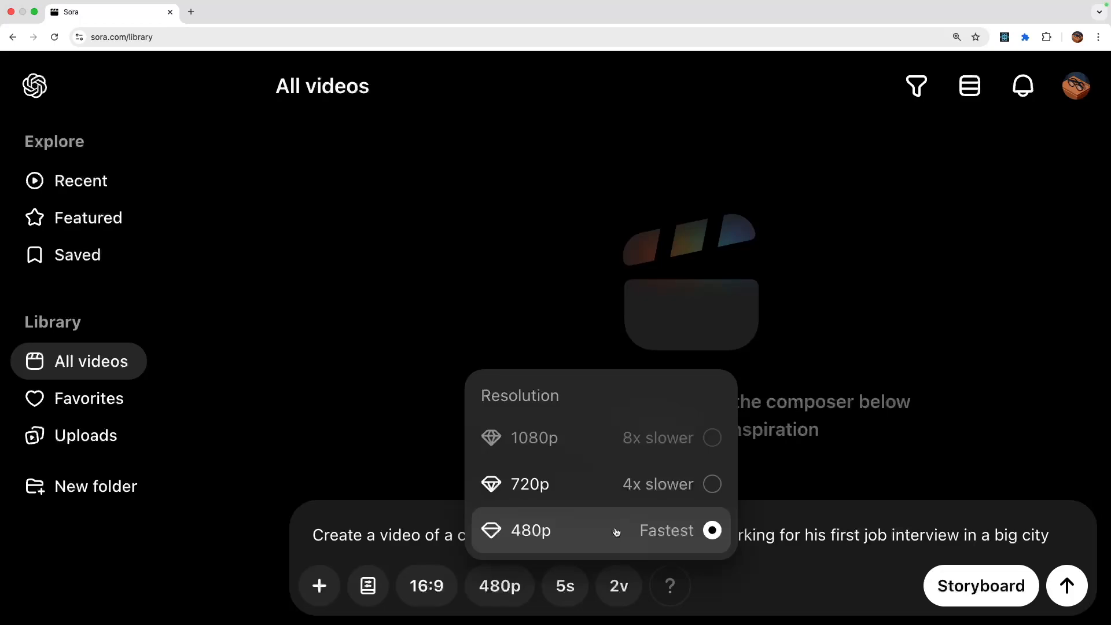
left_click(820, 566)
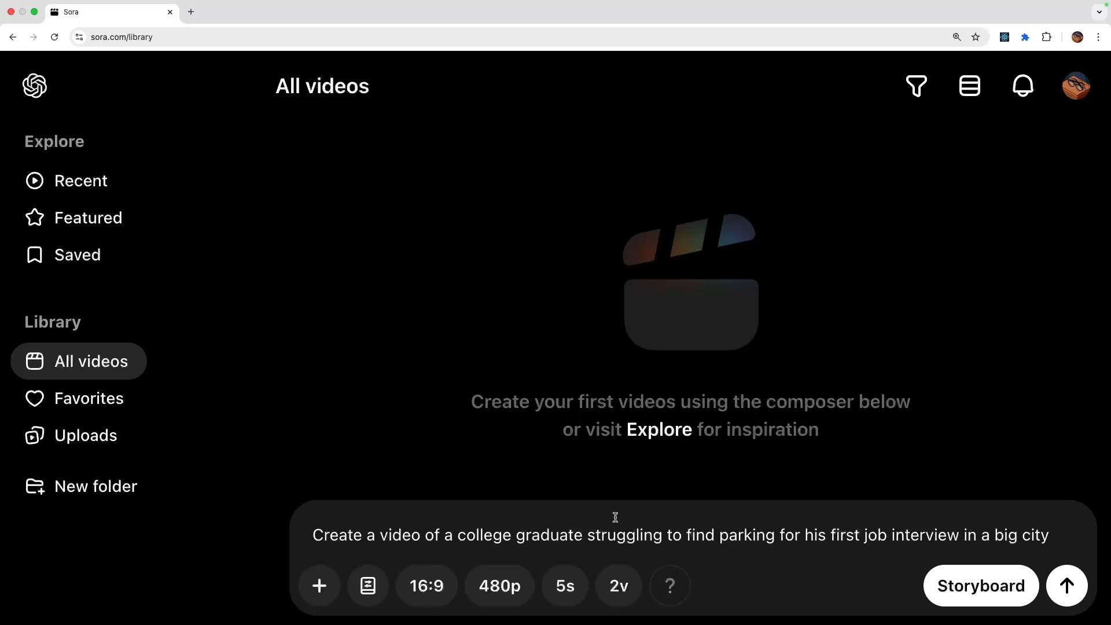
- Set the video duration to 10 seconds, keep 2 variations and generate the video from the college graduate prompt
left_click(564, 579)
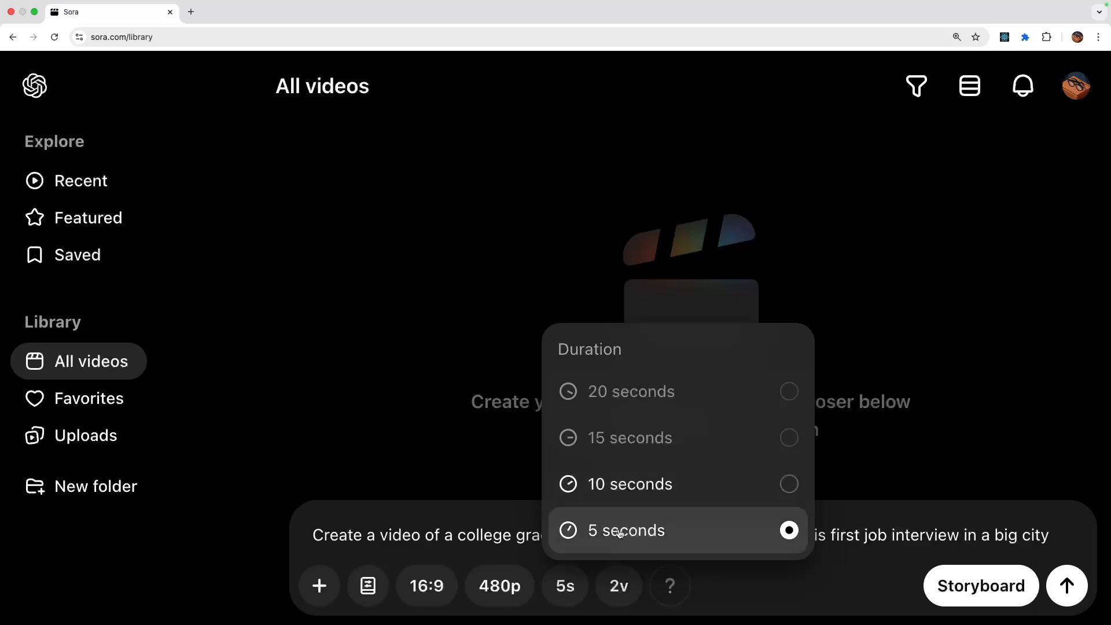
left_click(731, 484)
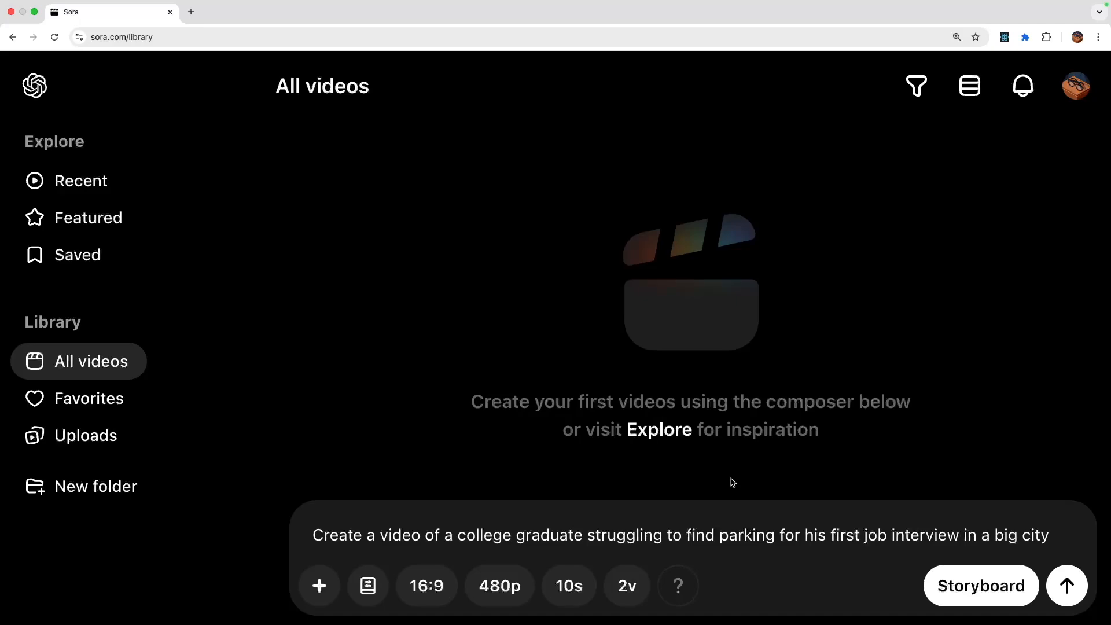
left_click(632, 582)
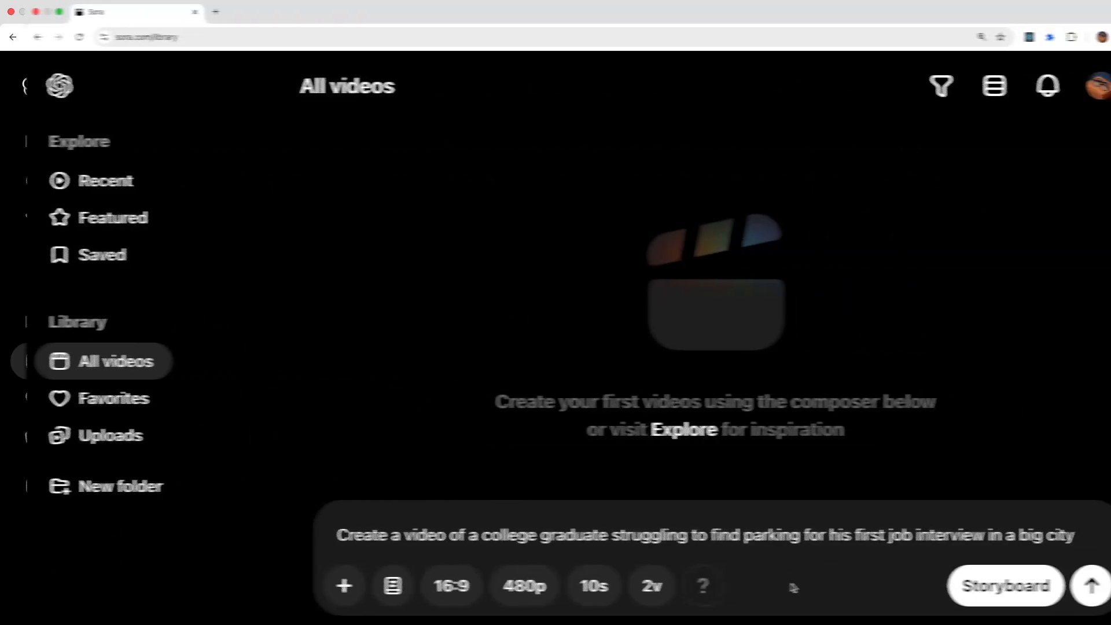
mouse_move(680, 587)
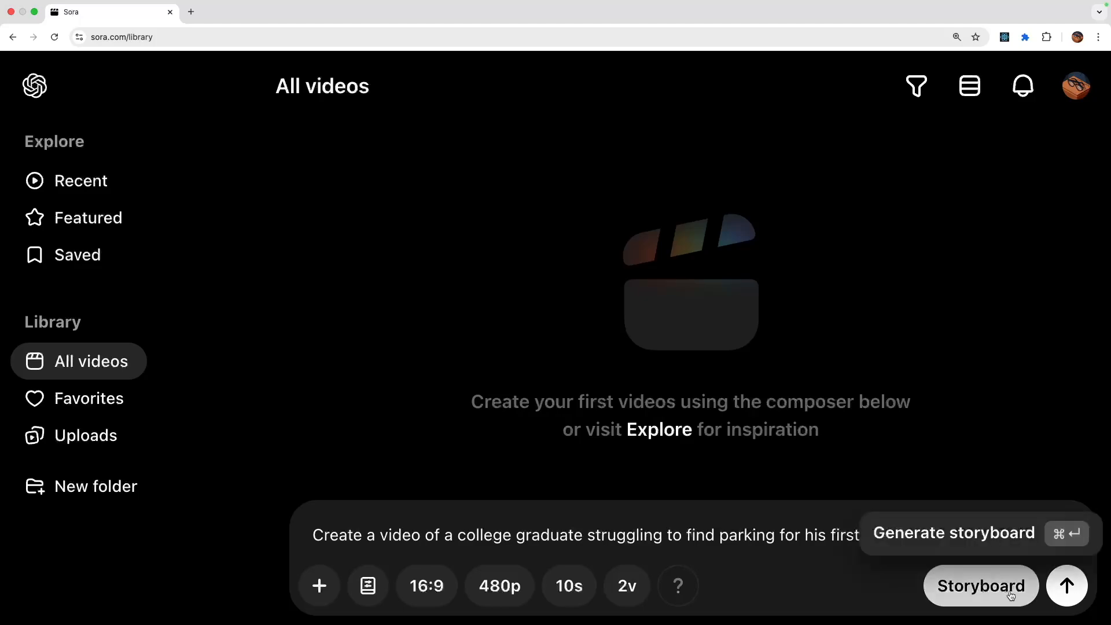
left_click(1085, 591)
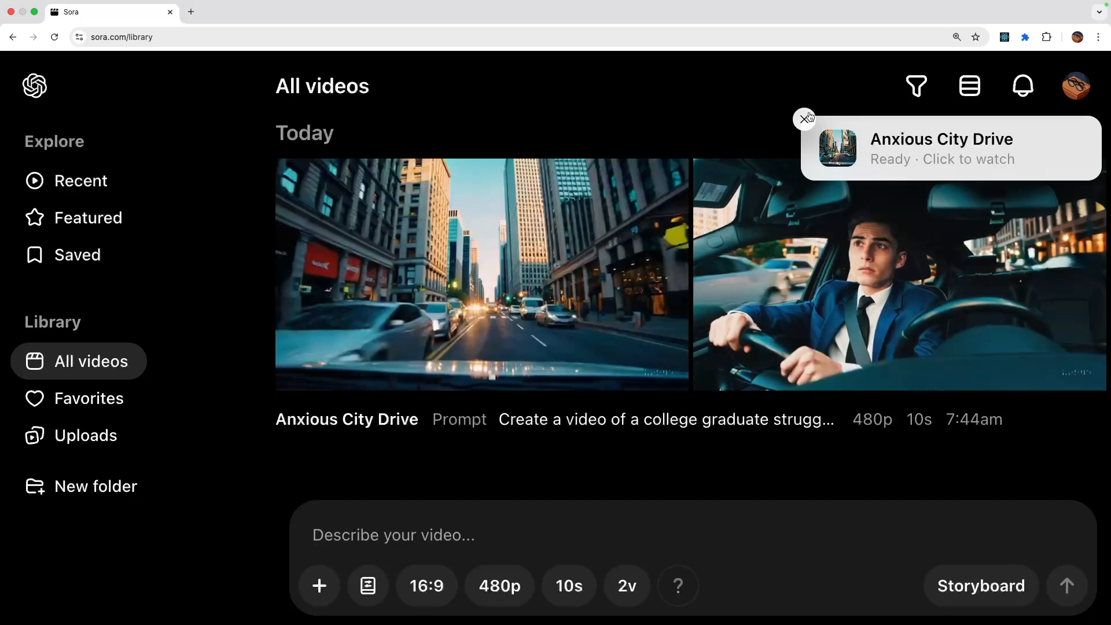
- Open the generated Anxious City Drive video and bring up its storyboard, dismissing the introduction
left_click(900, 153)
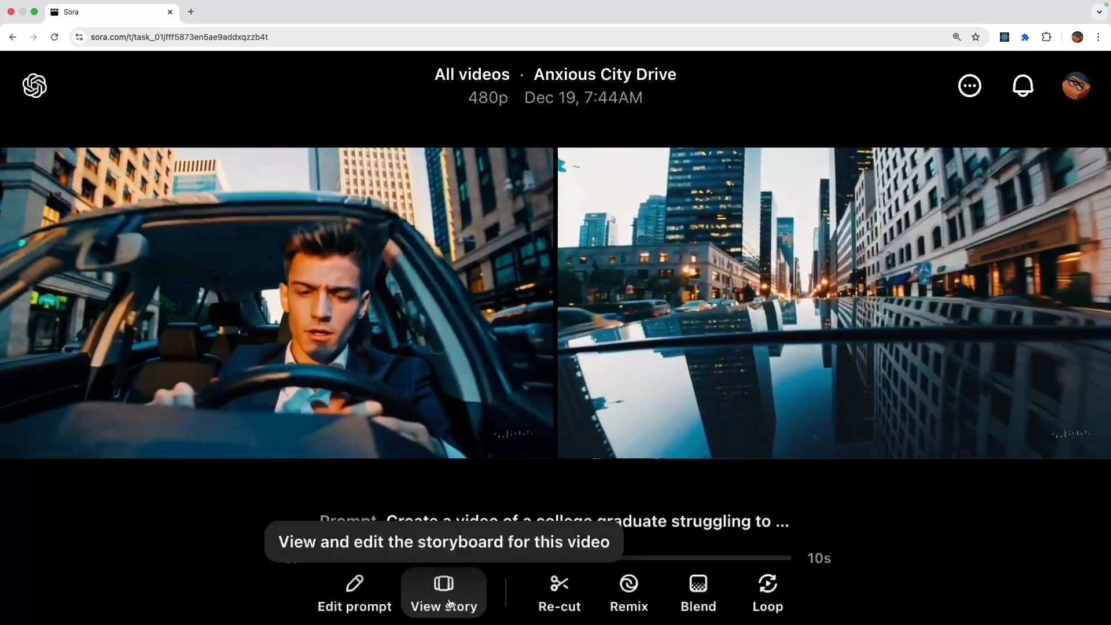
left_click(450, 603)
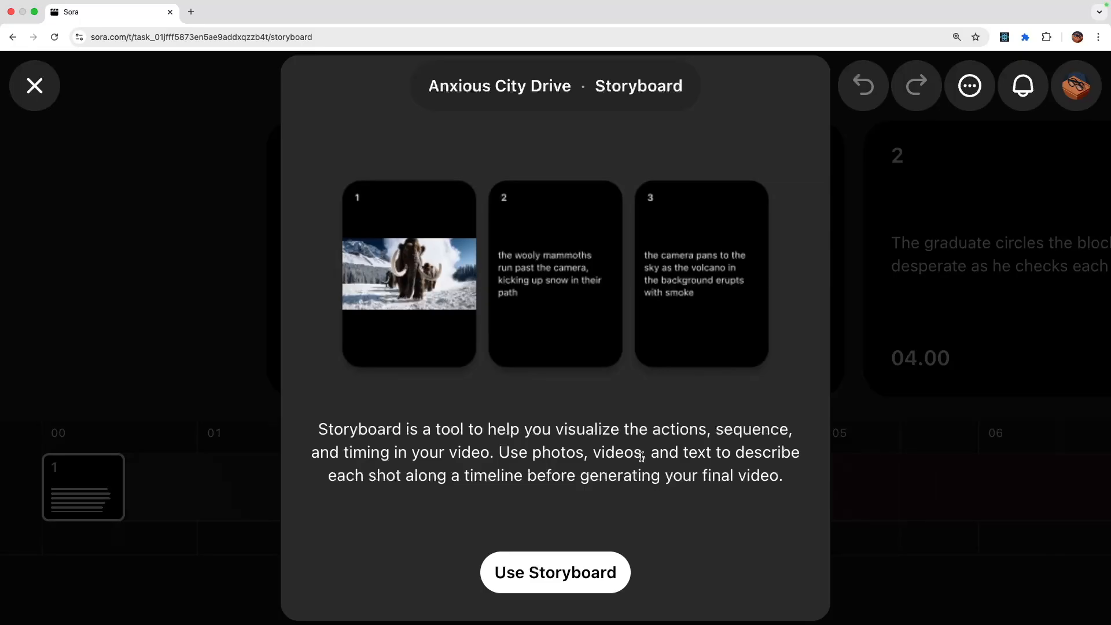
left_click(548, 594)
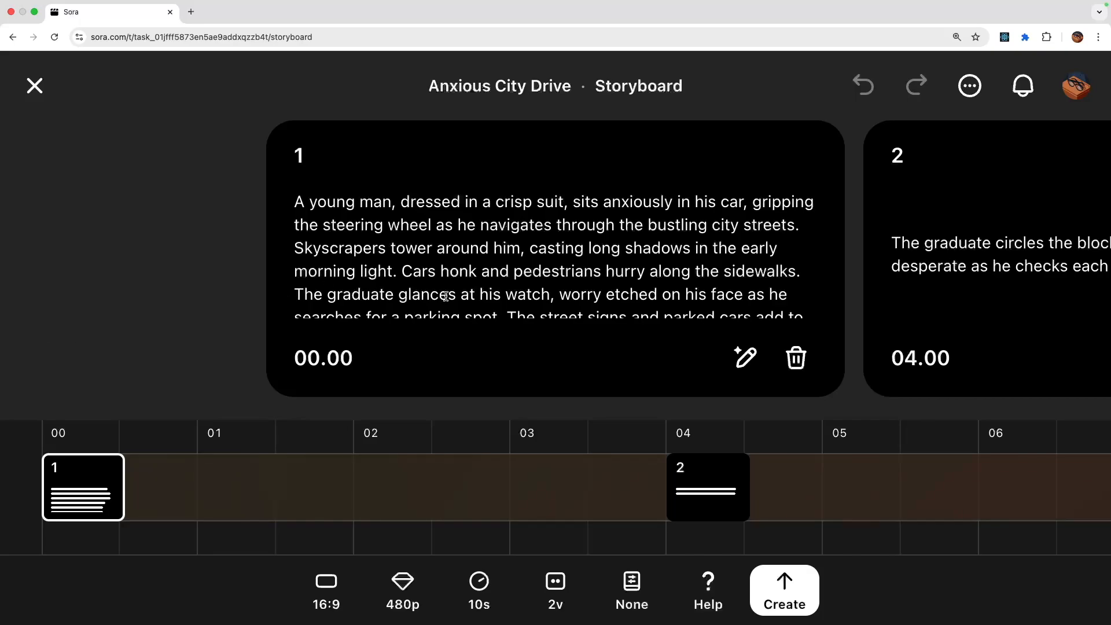
- Read the descriptions on the three storyboard scene cards from the opening scene to the parking scene
scroll(445, 296, "down", 2)
scroll(445, 296, "up", 2)
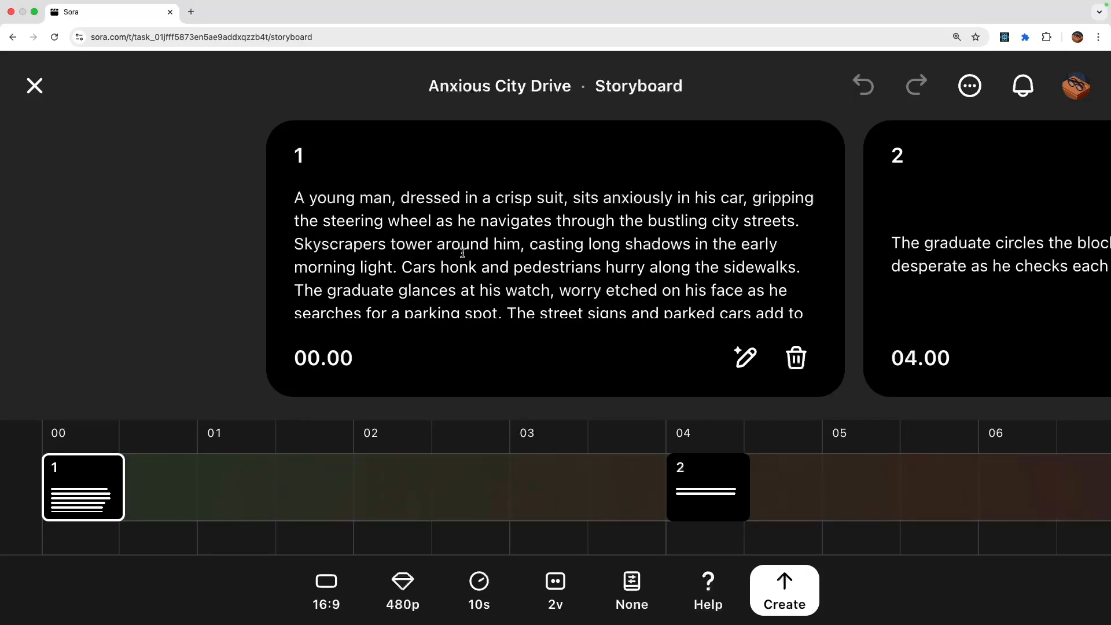
scroll(461, 251, "down", 1)
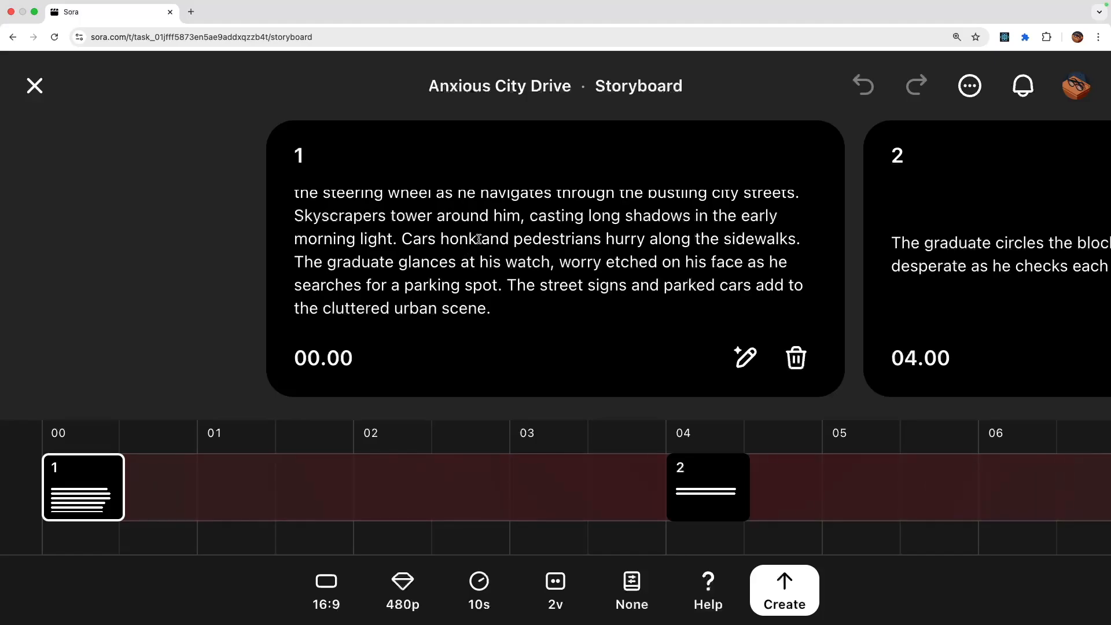
scroll(565, 169, "right", 5)
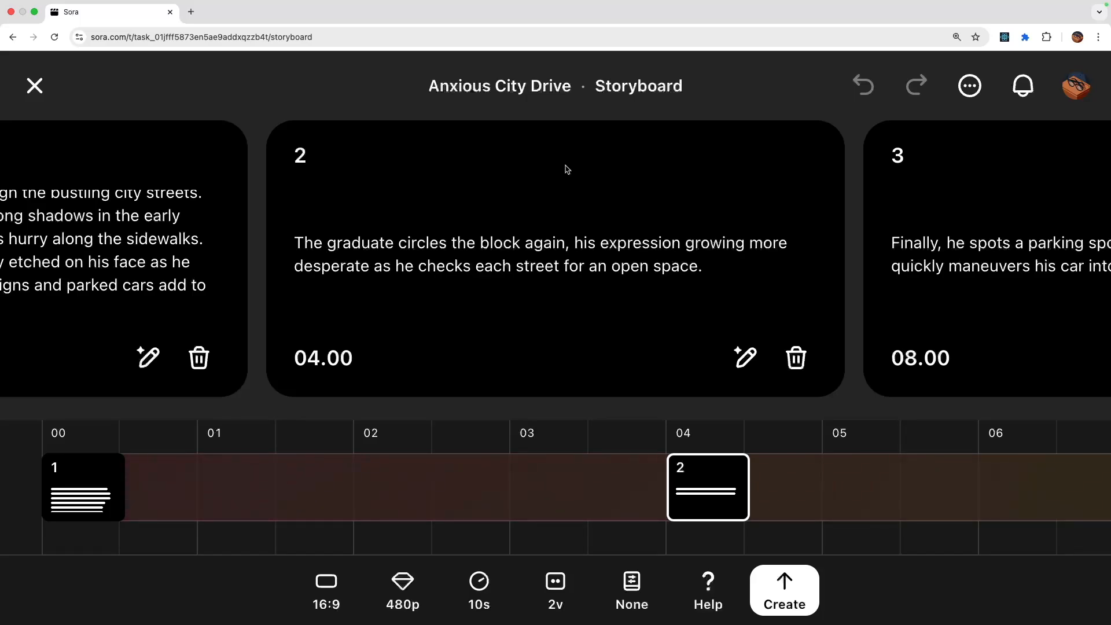
scroll(567, 169, "right", 5)
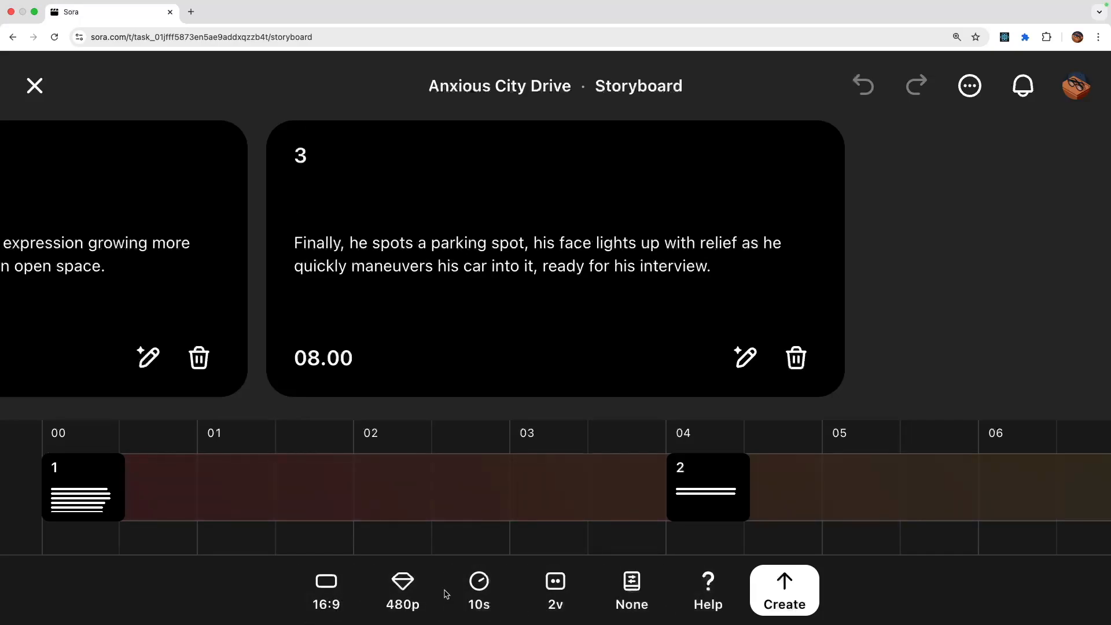
- Check the storyboard's variation options, look over its last two scene cards again and close the storyboard
left_click(557, 594)
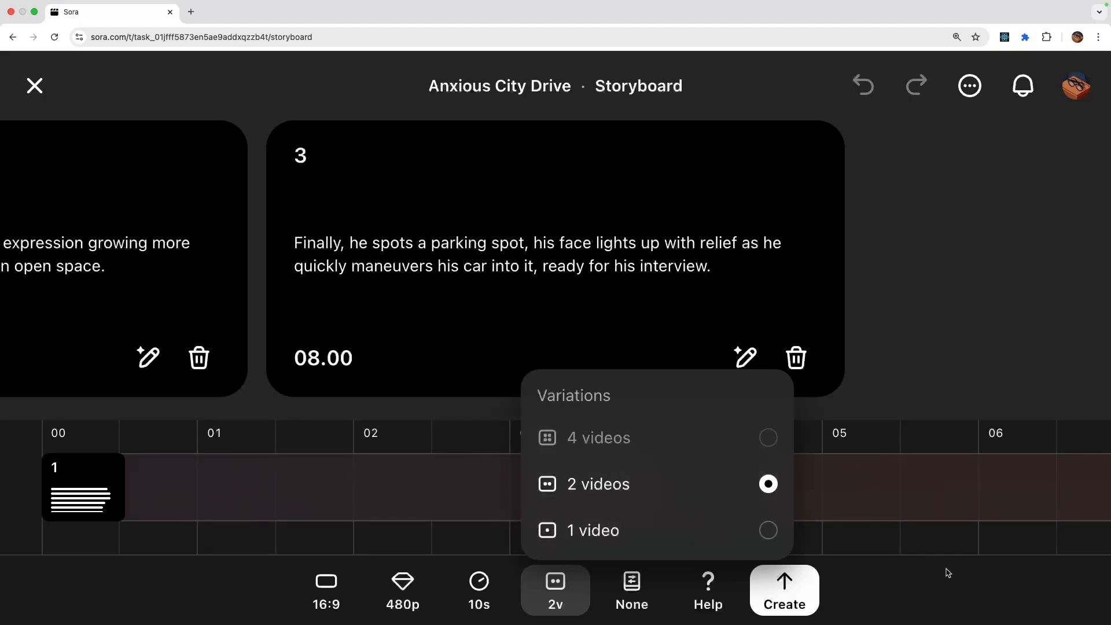
left_click(941, 585)
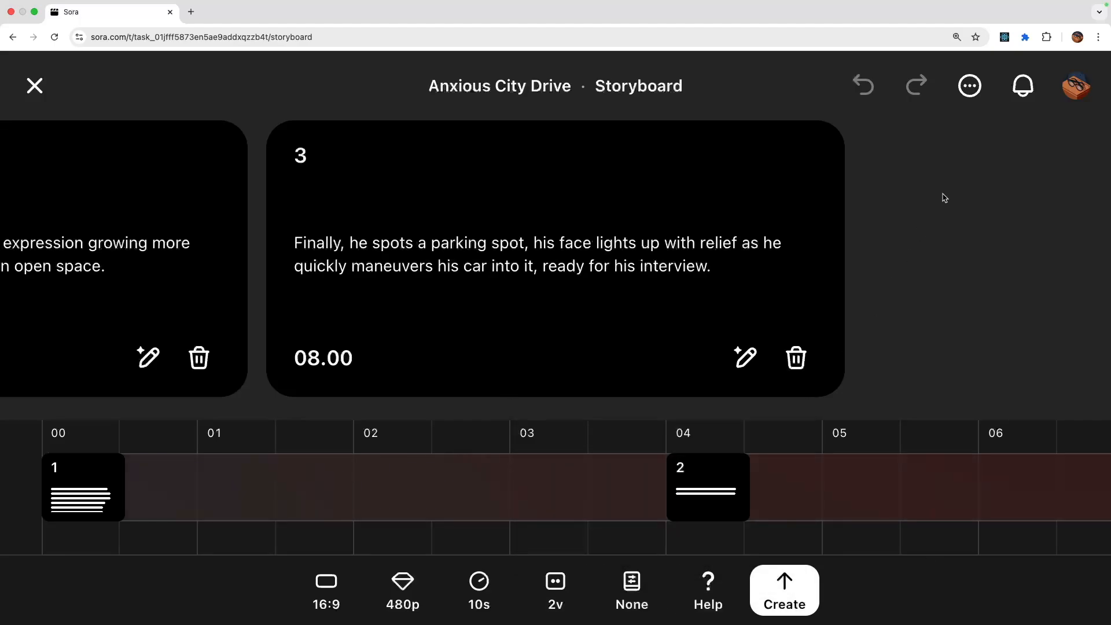
mouse_move(509, 510)
mouse_move(820, 497)
scroll(380, 304, "left", 10)
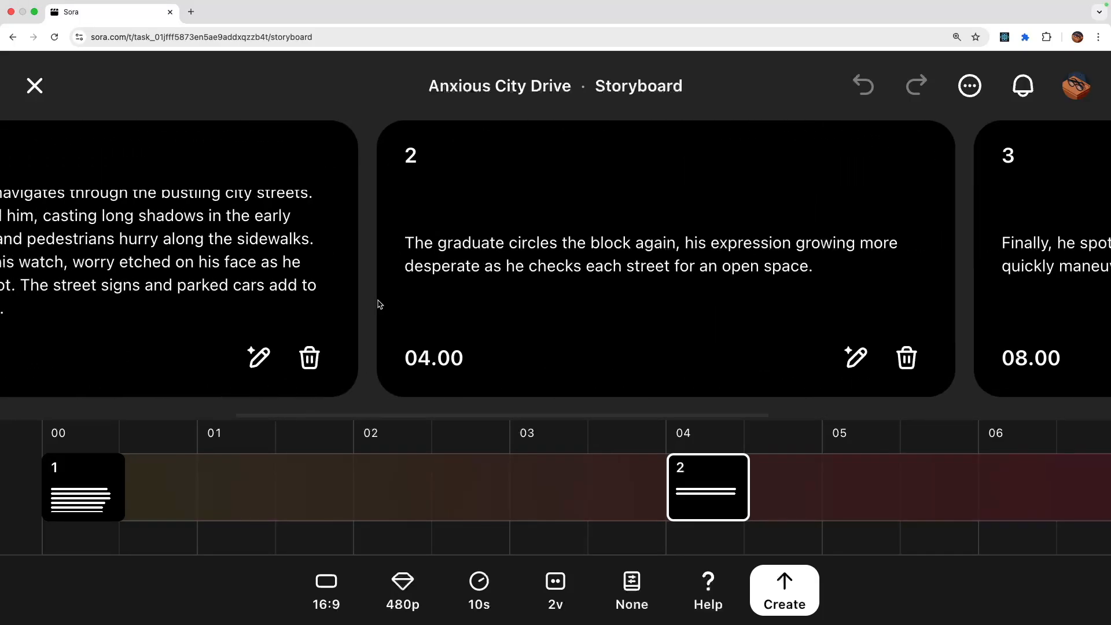
scroll(378, 300, "right", 10)
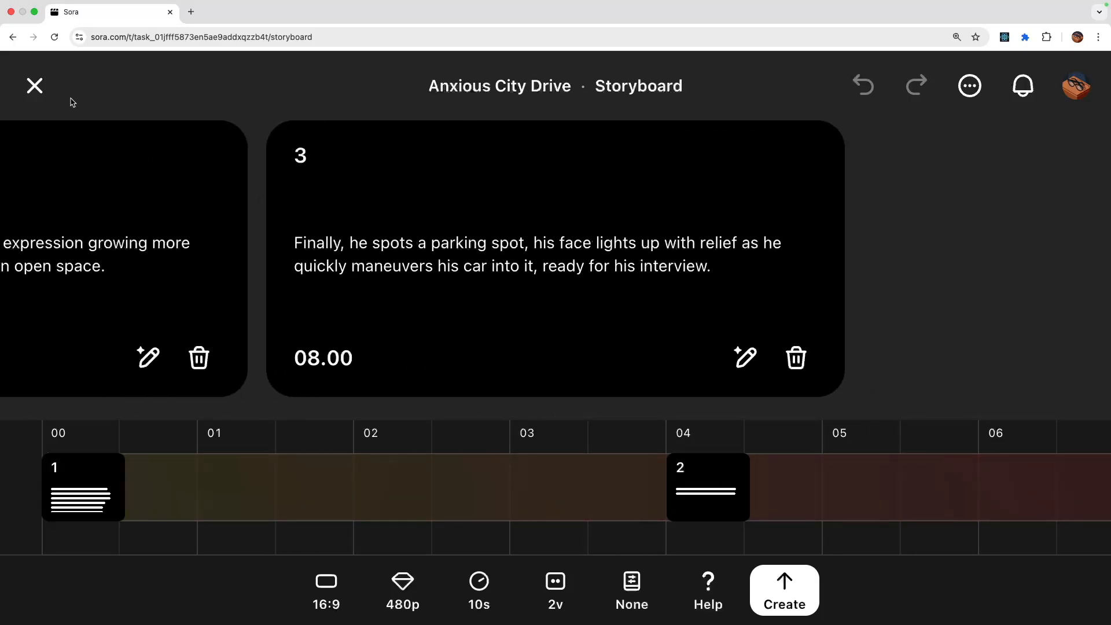
left_click(39, 88)
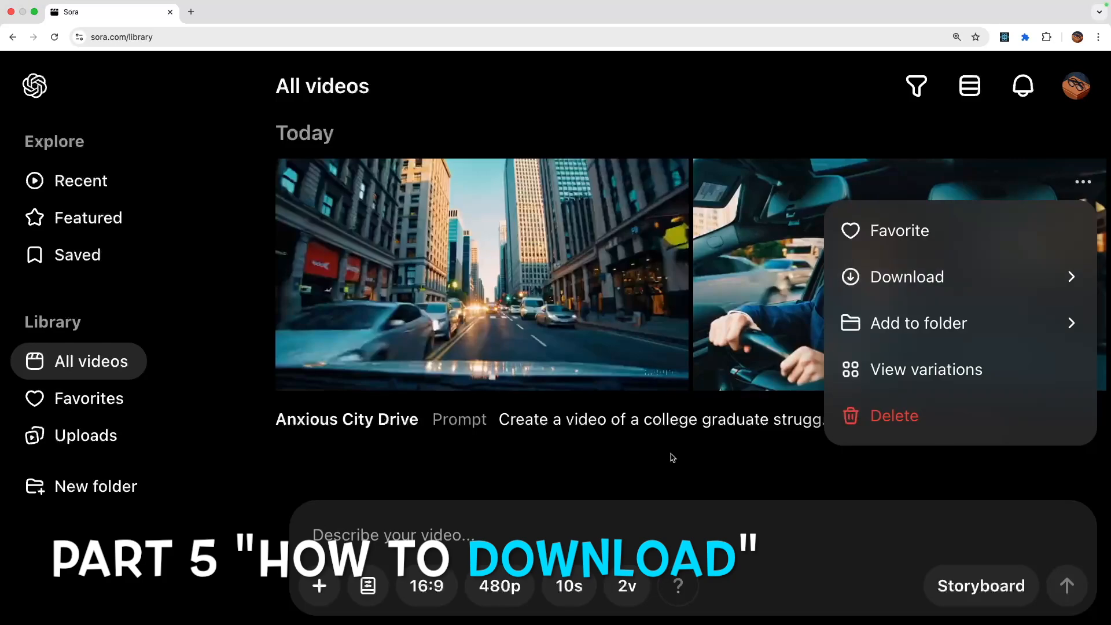
- Download the second Anxious City Drive variation from the library and view the MP4 file in QuickTime Player
mouse_move(1028, 267)
left_click(642, 330)
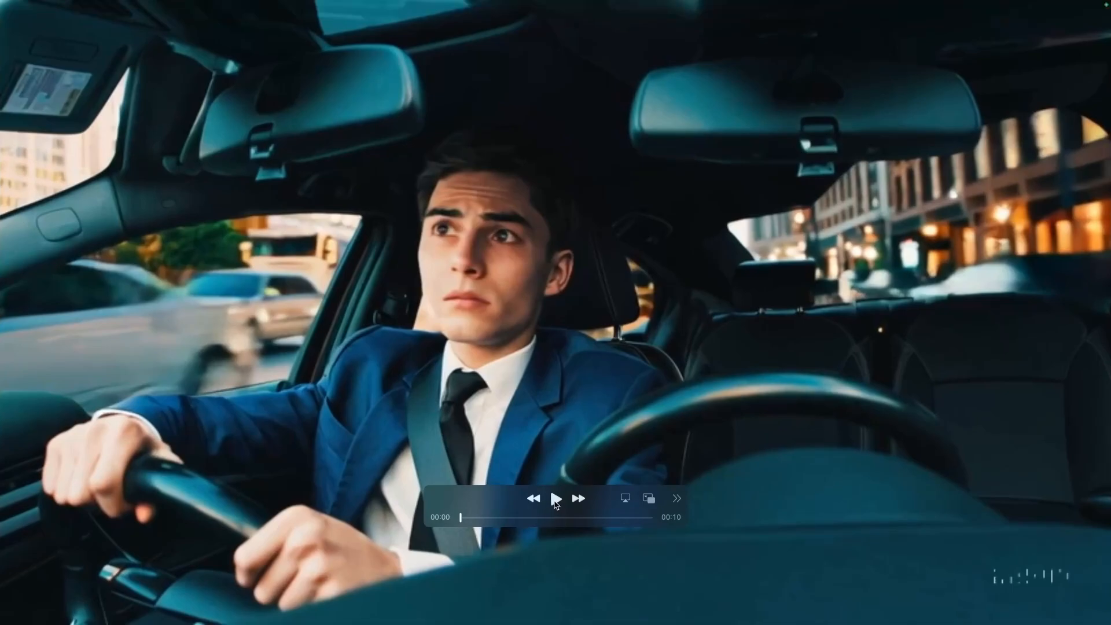
left_click(555, 501)
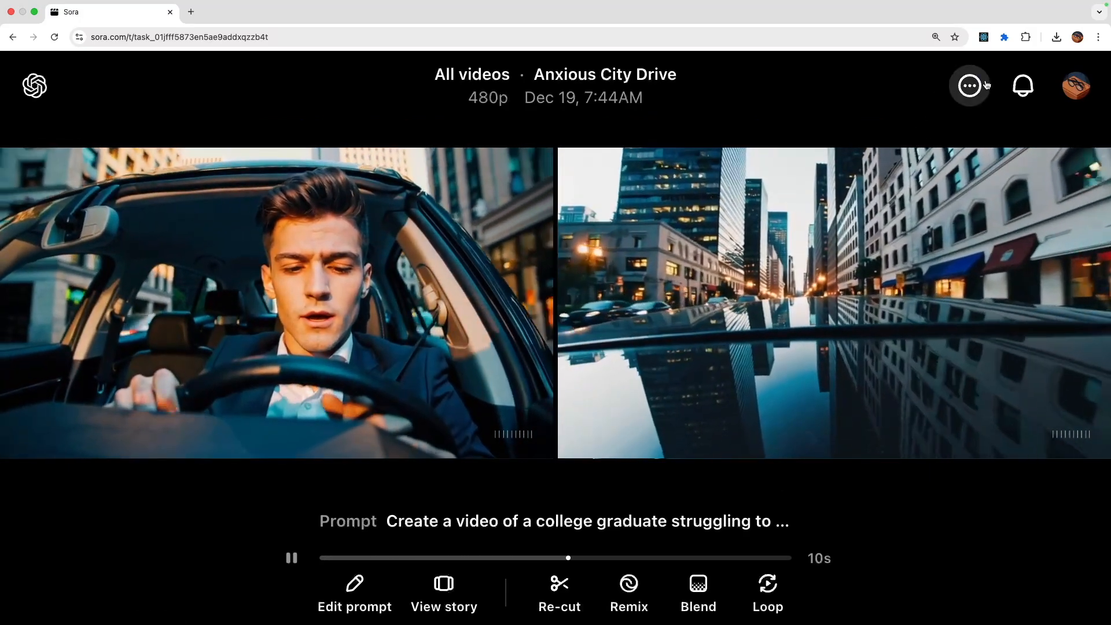
- Open the first Anxious City Drive variation on its own page and bring up its sharing options
left_click(970, 86)
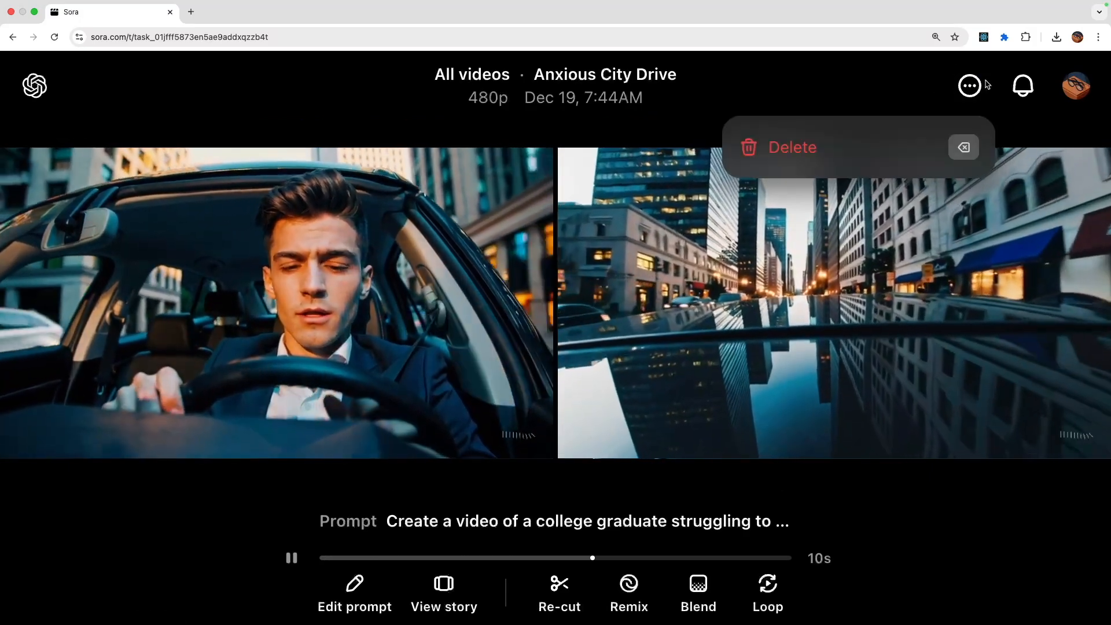
left_click(970, 86)
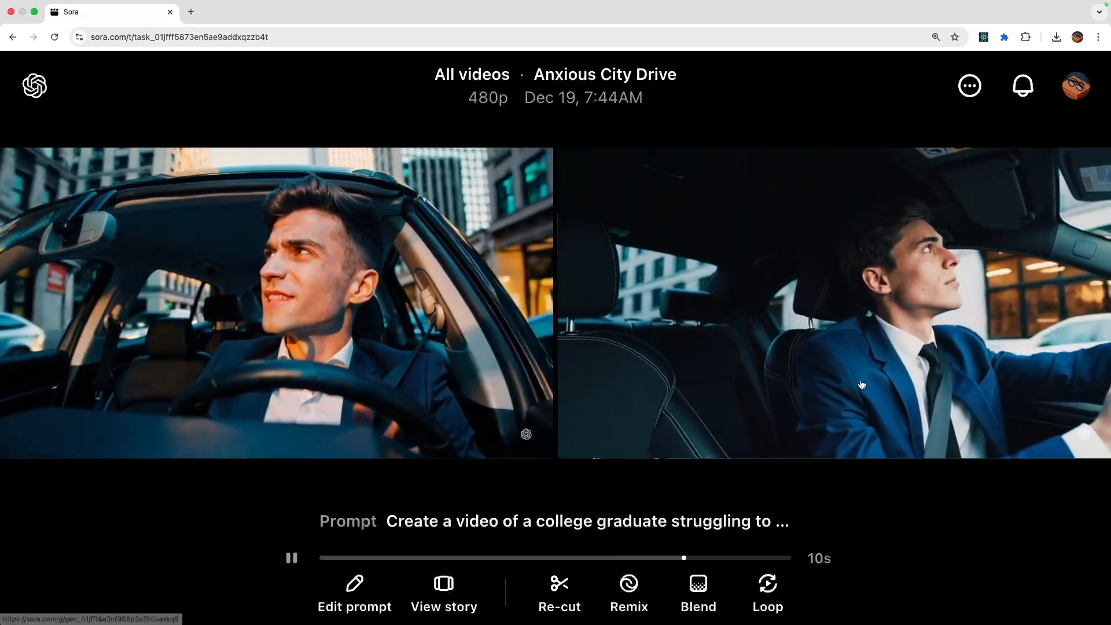
left_click(658, 218)
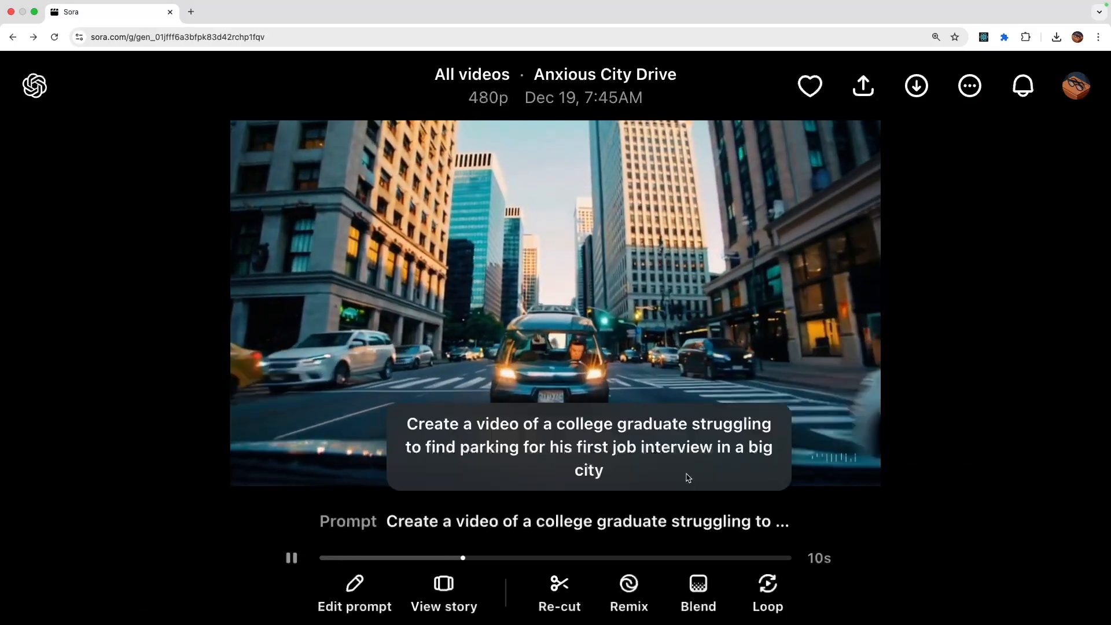
left_click(863, 85)
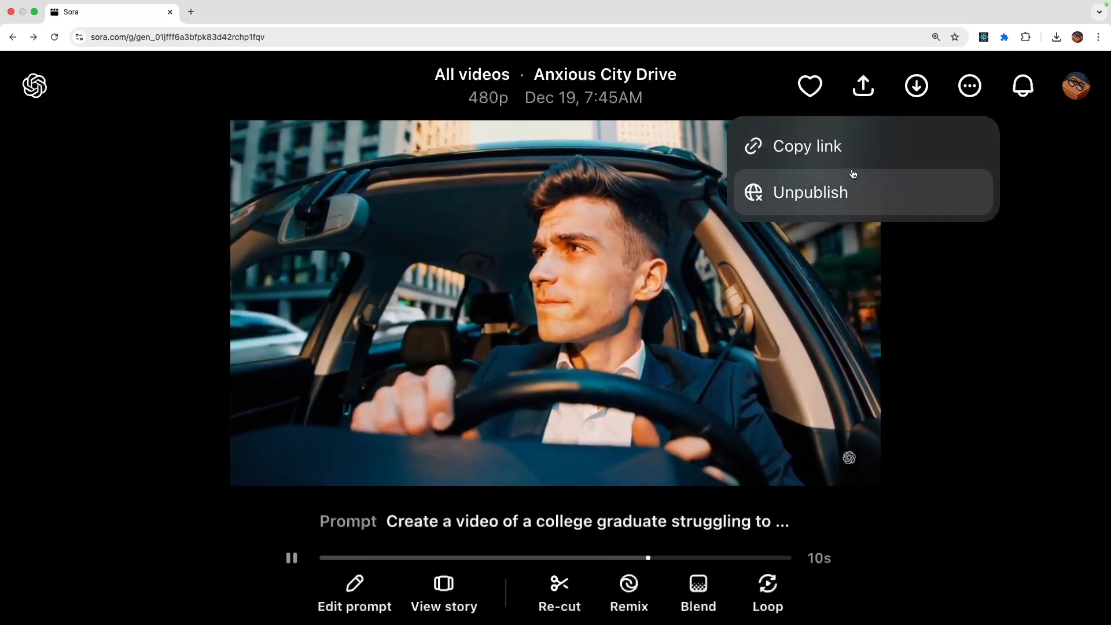
- Download the first Anxious City Drive variation as a watermarked video
left_click(917, 88)
left_click(917, 86)
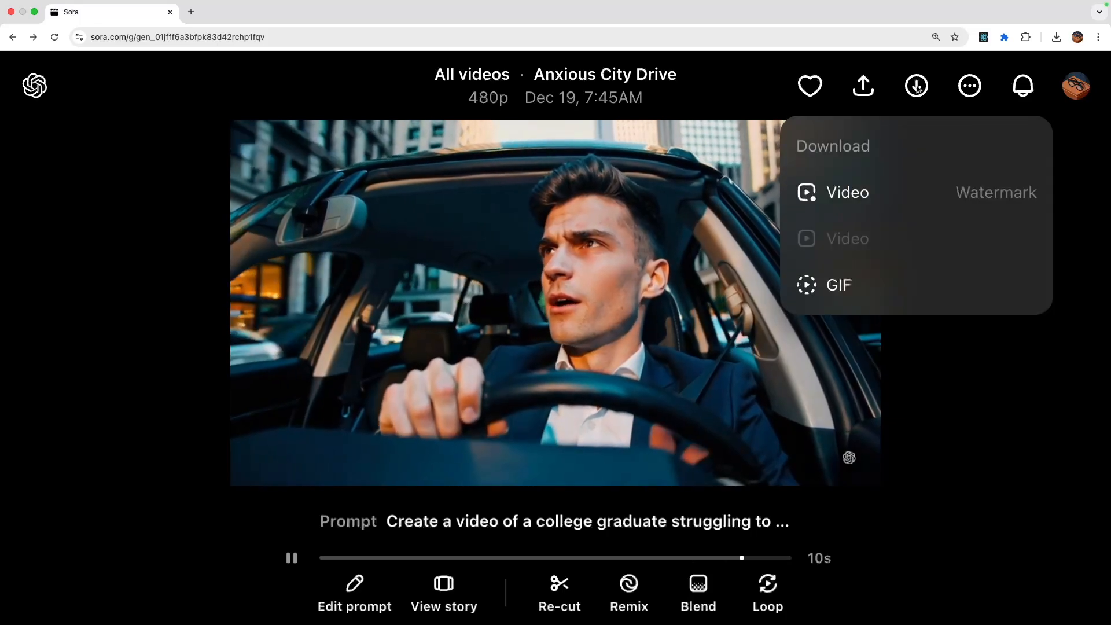
left_click(899, 201)
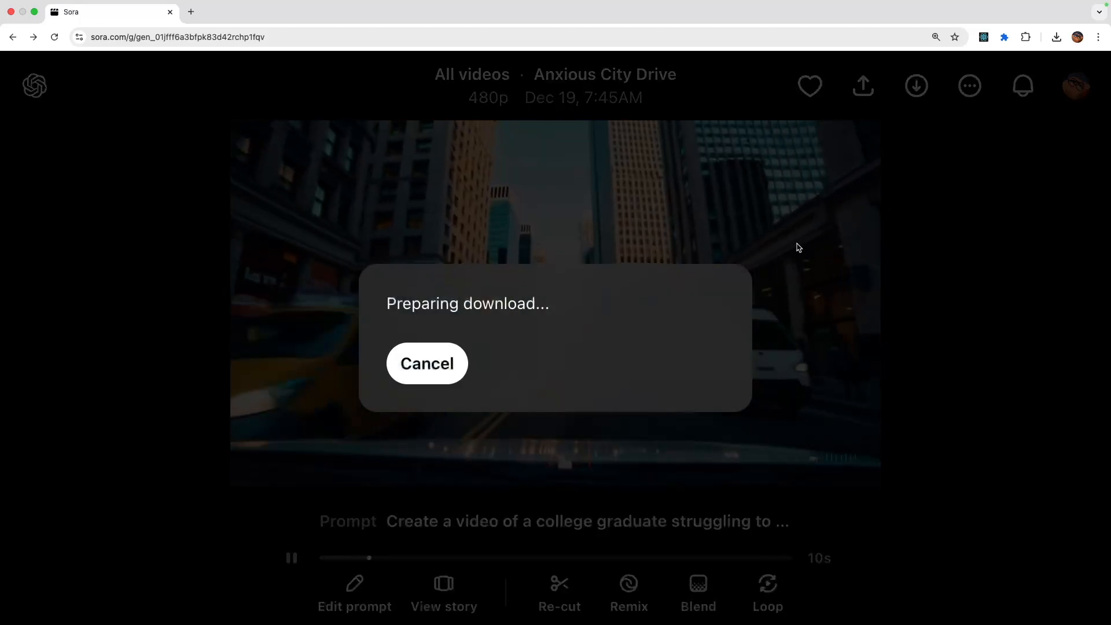
- Check the subscription plan and remaining credits among the account options, then dismiss them
left_click(1076, 86)
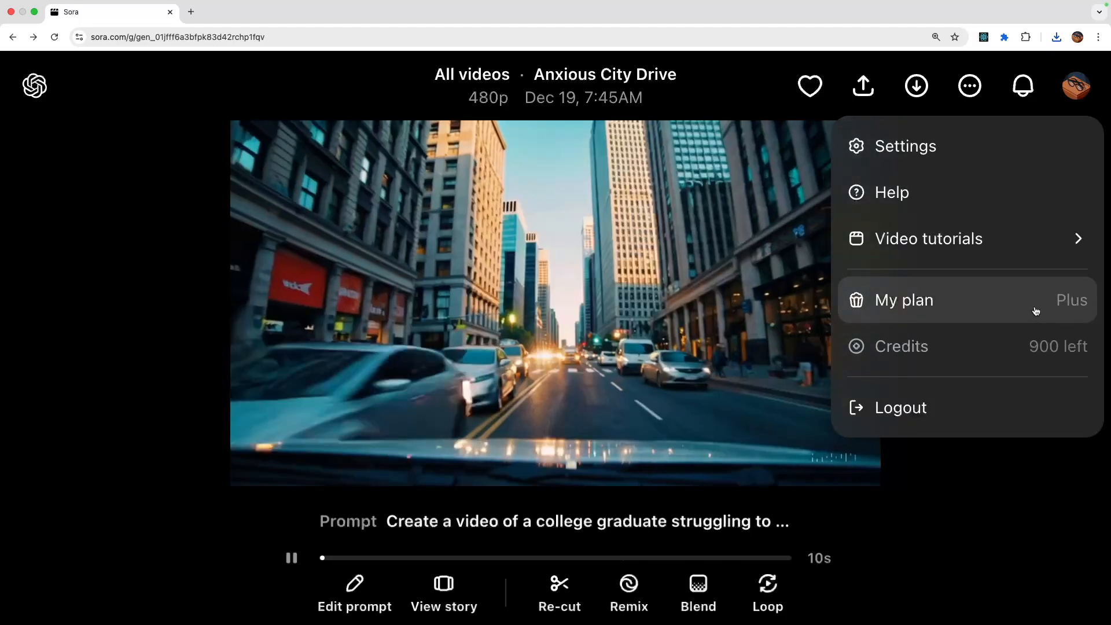
mouse_move(990, 246)
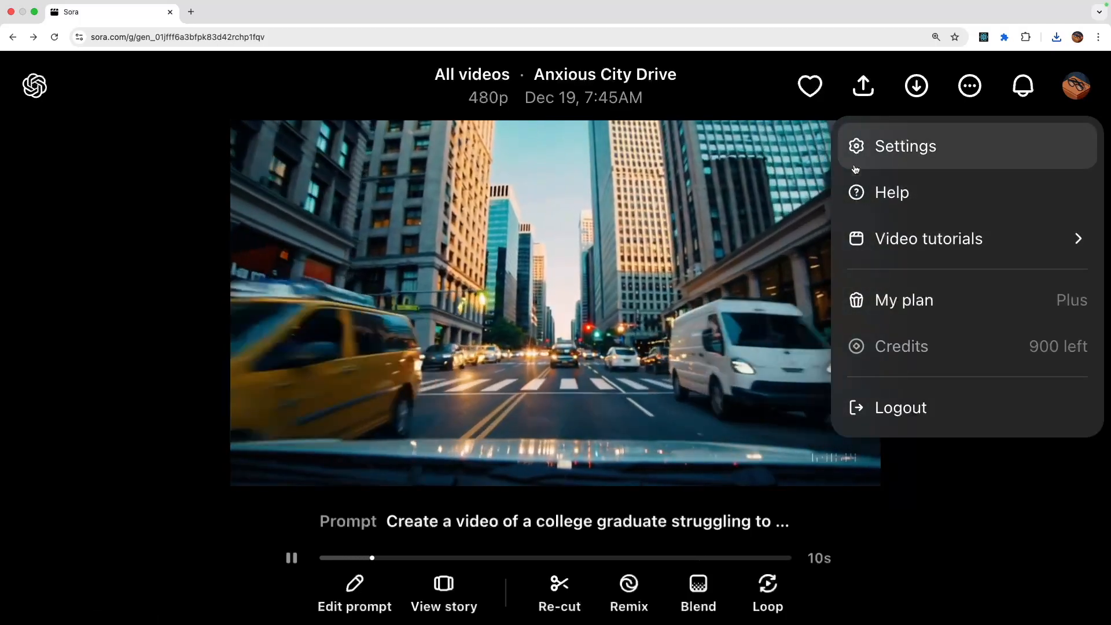
left_click(172, 383)
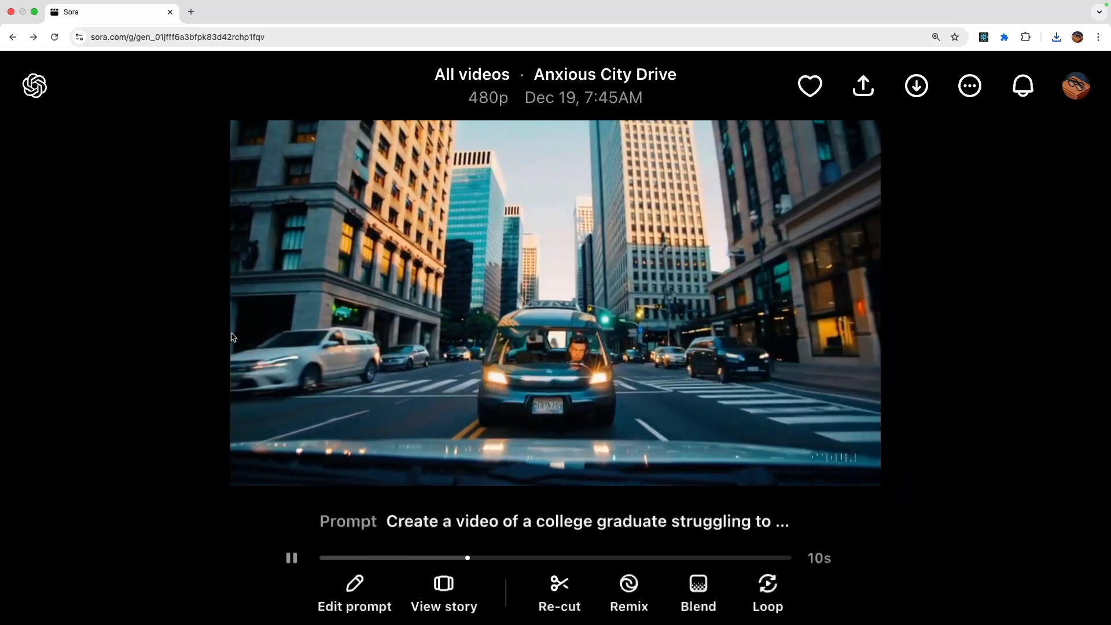
- Mark the Anxious City Drive video as a favorite and open its newly downloaded file
left_click(810, 85)
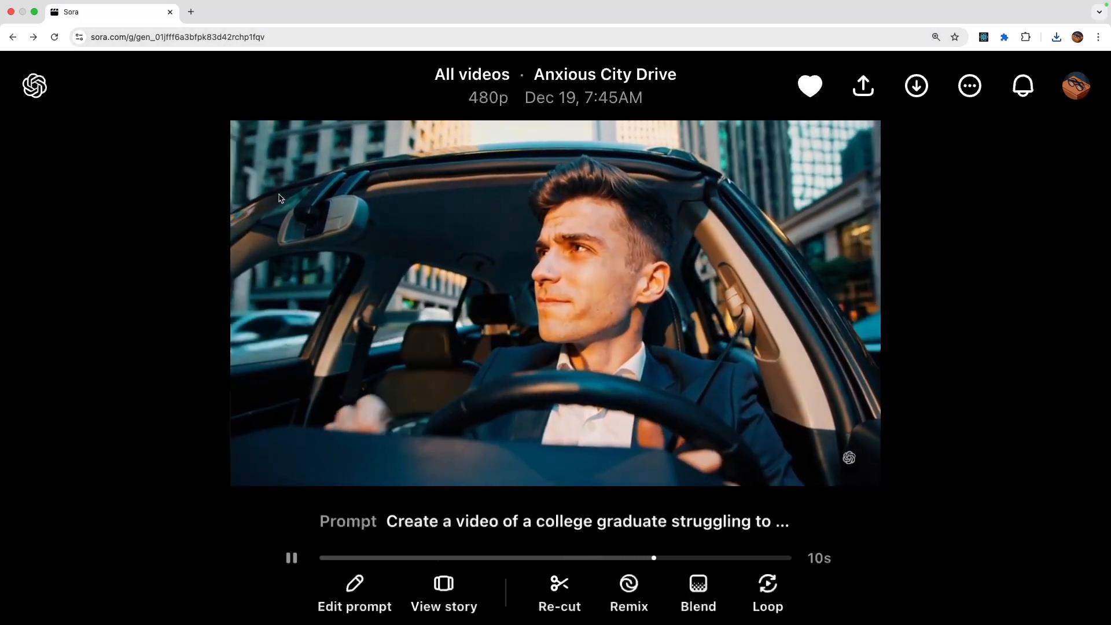
left_click(1056, 37)
left_click(945, 120)
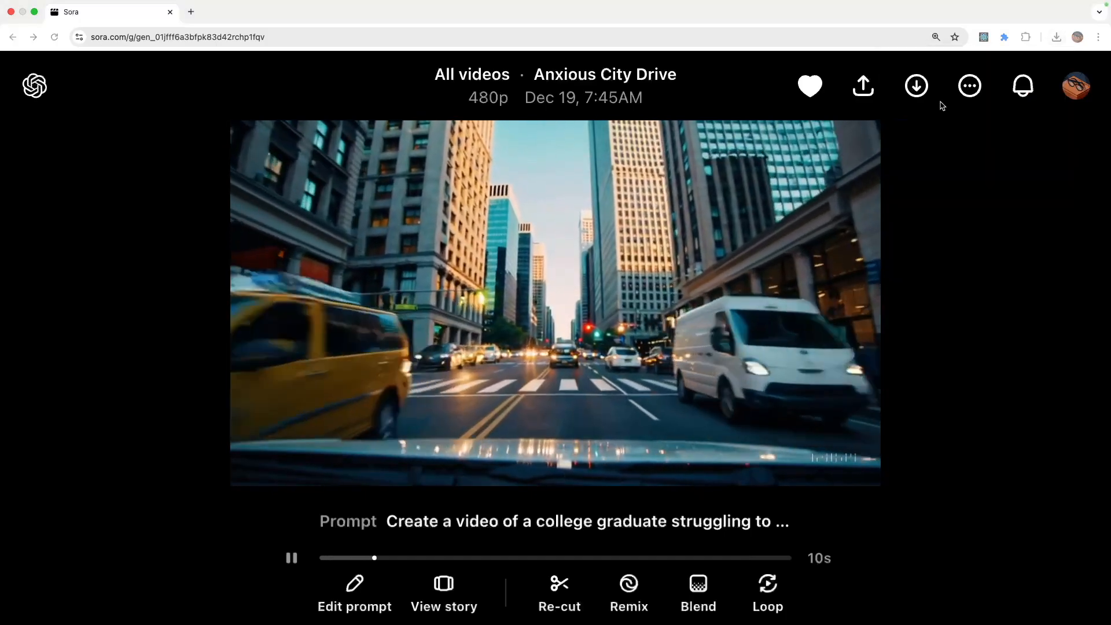